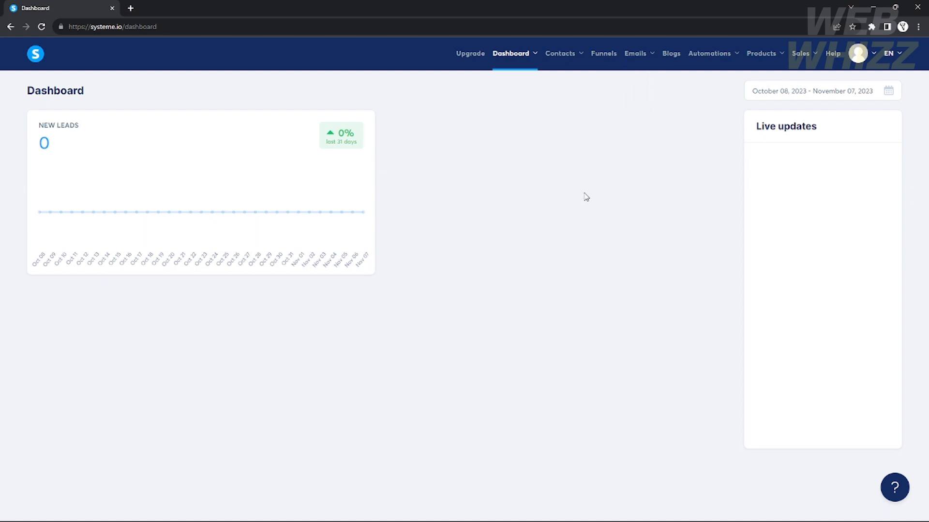
# - Open the Pitavlits funnel and view its live squeeze page
pyautogui.click(602, 54)
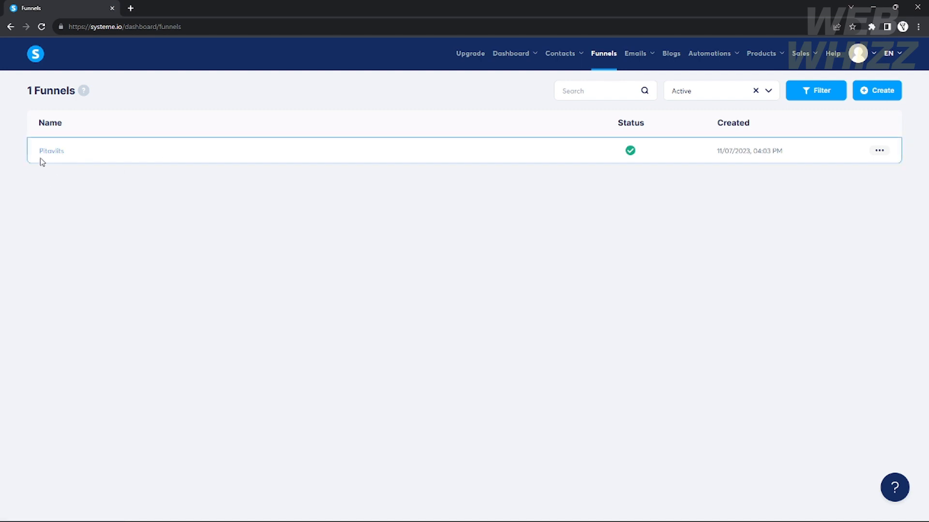
pyautogui.click(54, 153)
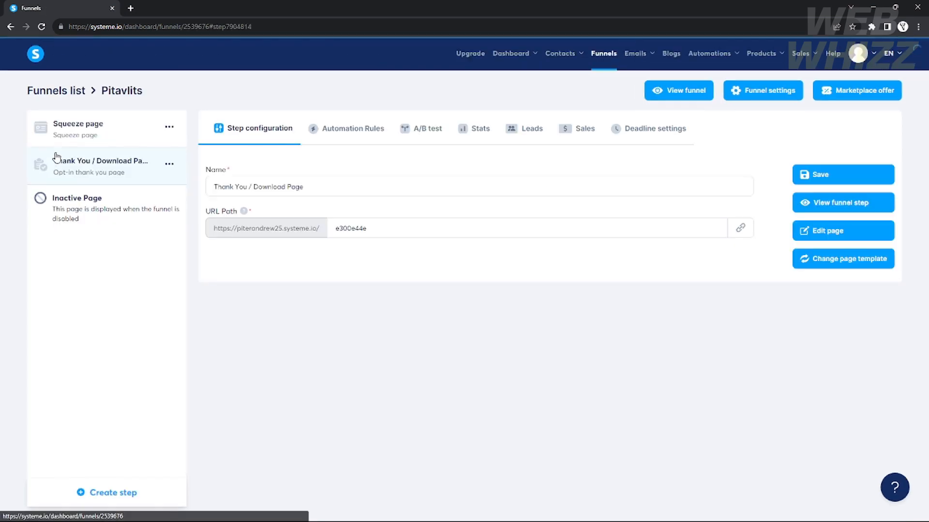
pyautogui.click(664, 89)
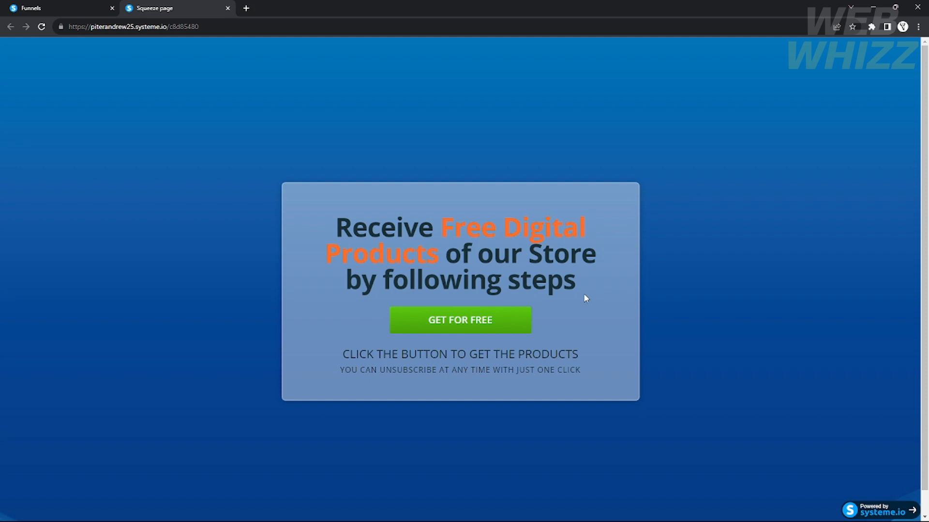
pyautogui.scroll(-1, 554, 353)
pyautogui.scroll(1, 554, 354)
# - Bring up the squeeze page's opt-in form and examine its email address field
pyautogui.click(452, 323)
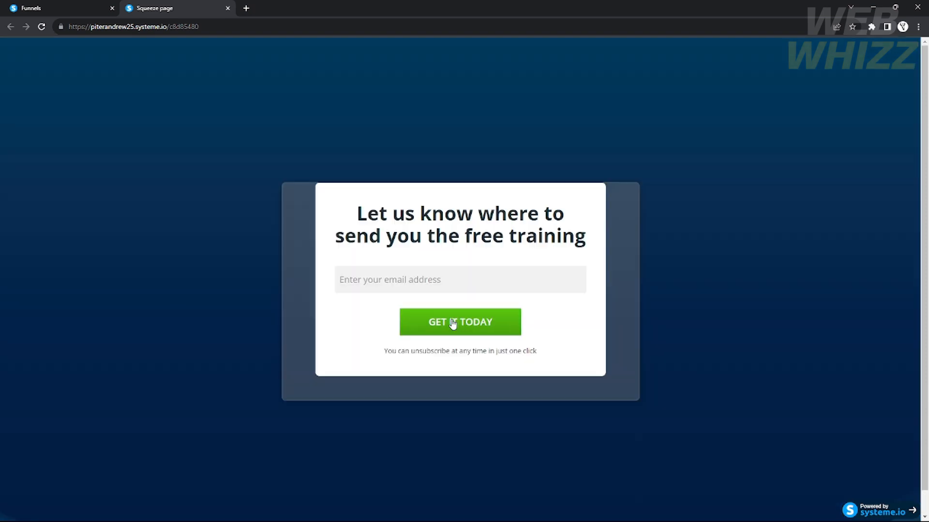
pyautogui.click(413, 277)
pyautogui.click(393, 254)
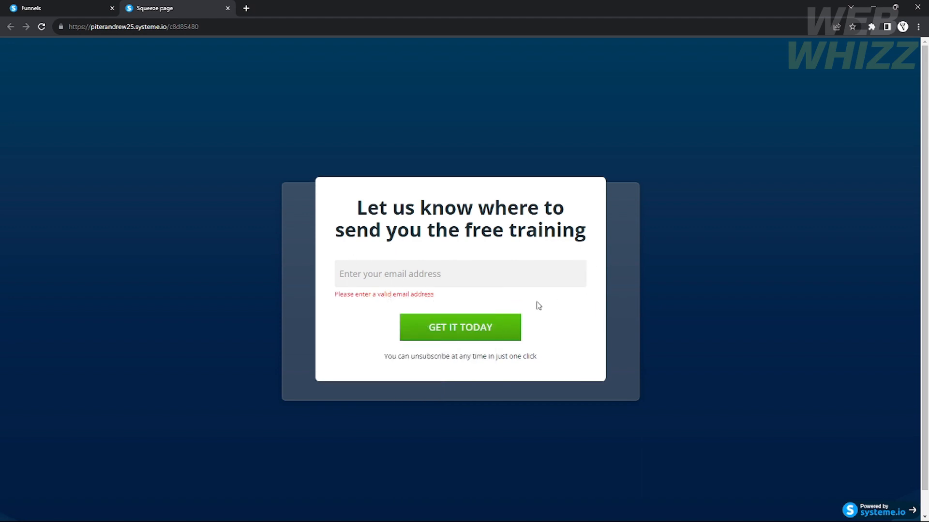
pyautogui.click(485, 274)
pyautogui.click(469, 253)
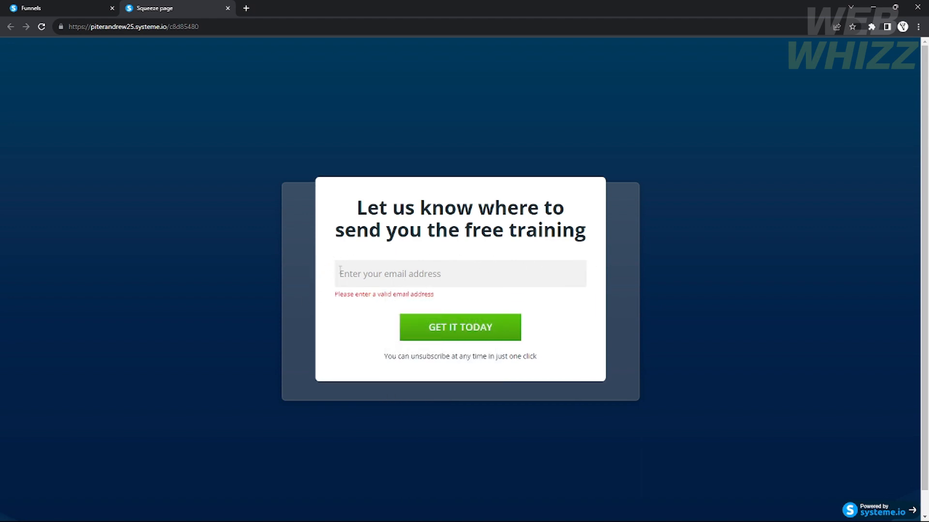
pyautogui.click(396, 280)
pyautogui.click(401, 253)
pyautogui.click(429, 276)
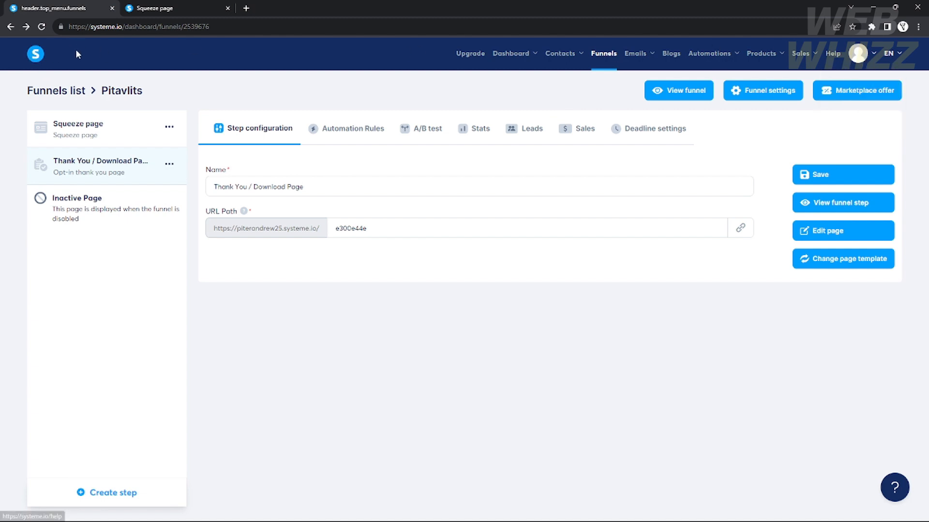
# - Create an email campaign named "Very Easy to do/ Get free products" with the description "gjkghkjgkhfhgdmhgkh"
pyautogui.click(595, 56)
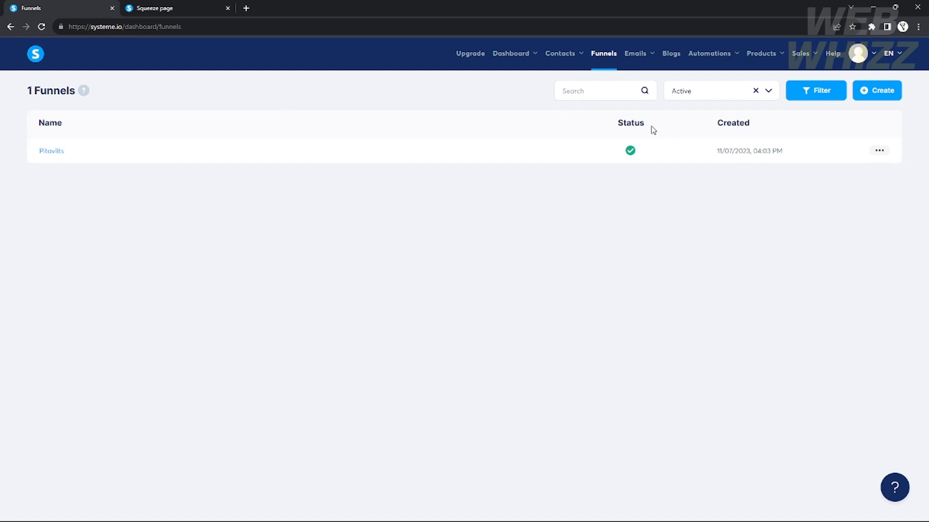
pyautogui.moveTo(634, 62)
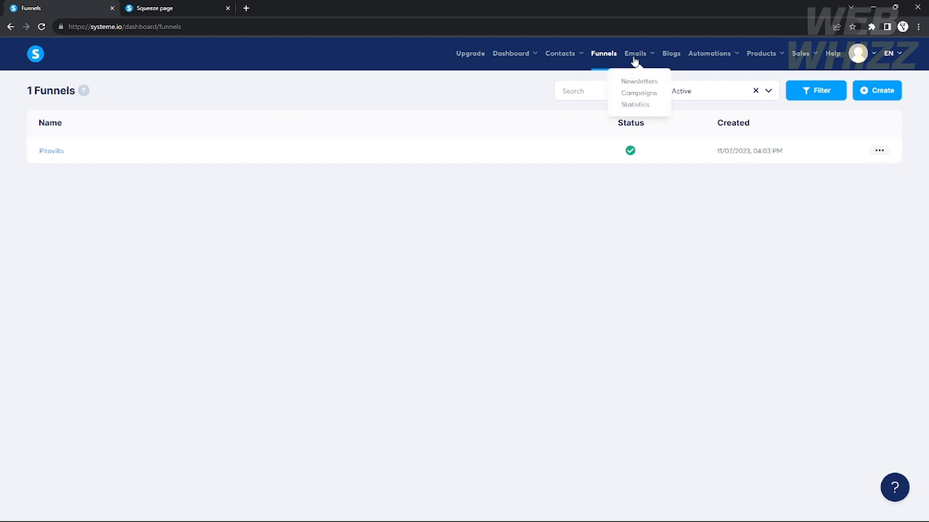
pyautogui.click(647, 98)
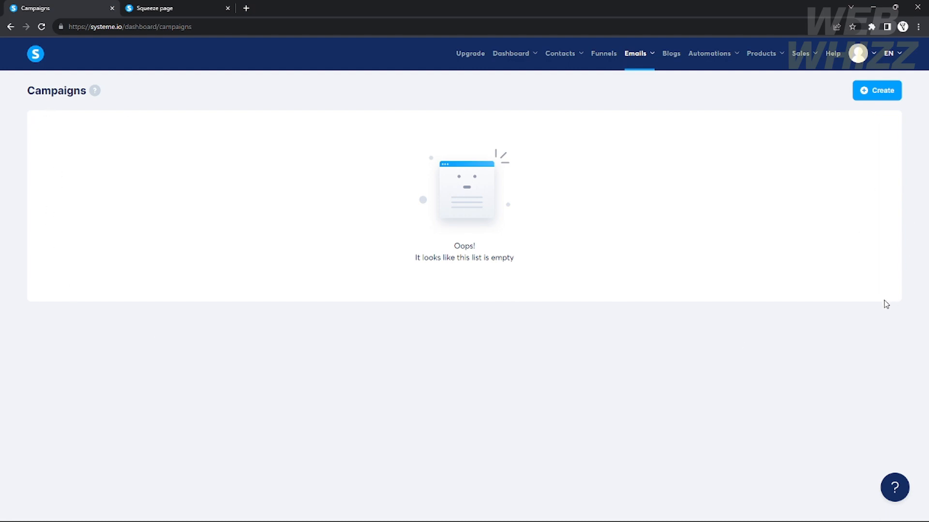
pyautogui.click(873, 94)
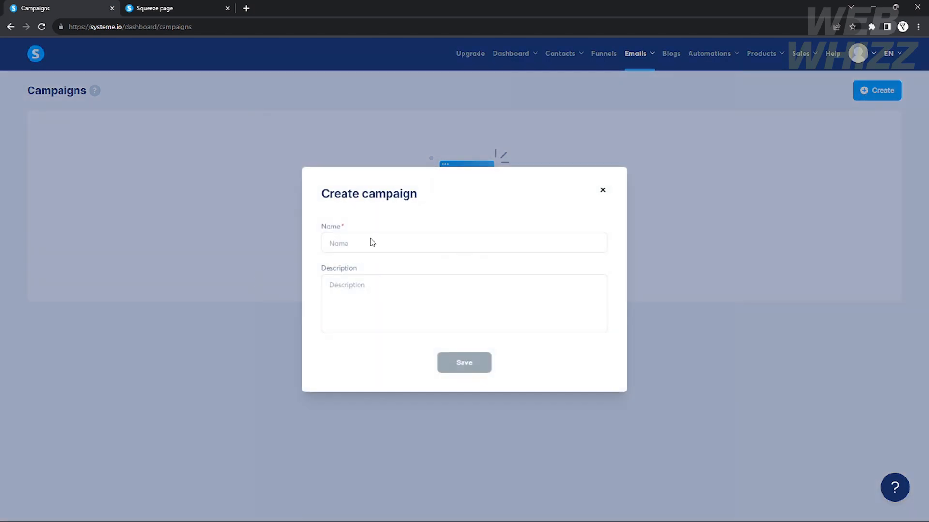
pyautogui.click(346, 243)
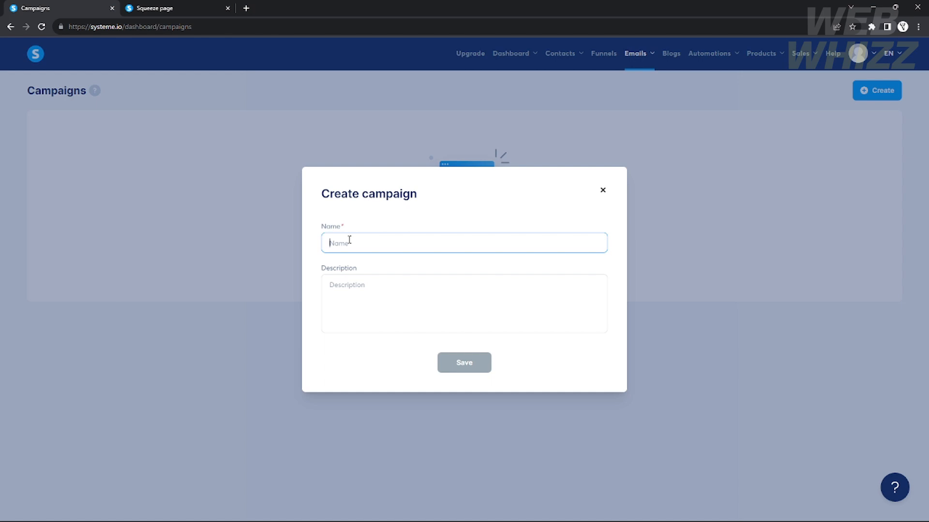
pyautogui.write('Ver')
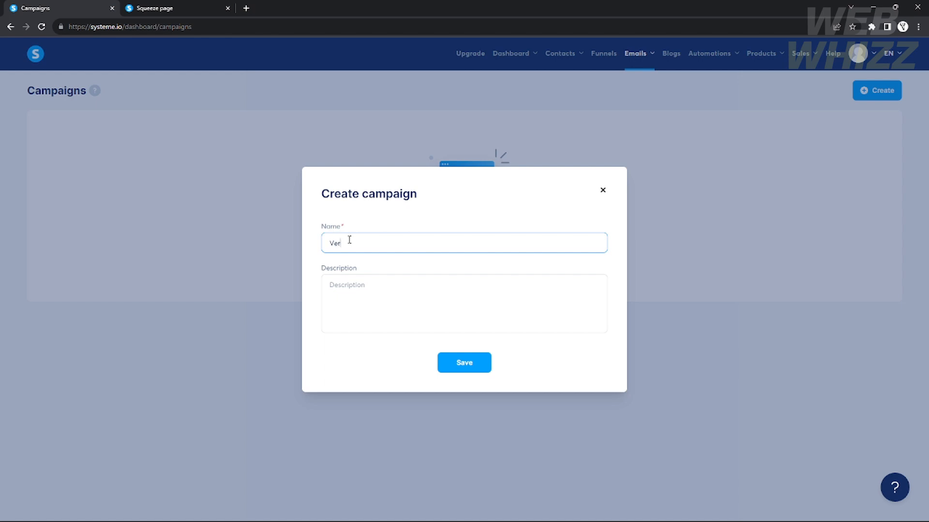
pyautogui.write('y Easy to do/ Get free products')
pyautogui.click(373, 292)
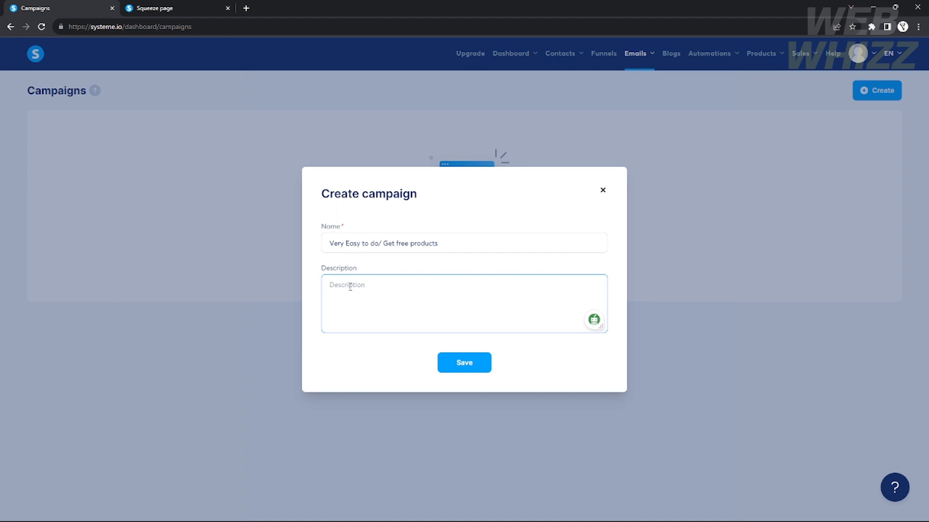
pyautogui.write('gjkghkjgkhfhgdmhgkh')
pyautogui.click(472, 363)
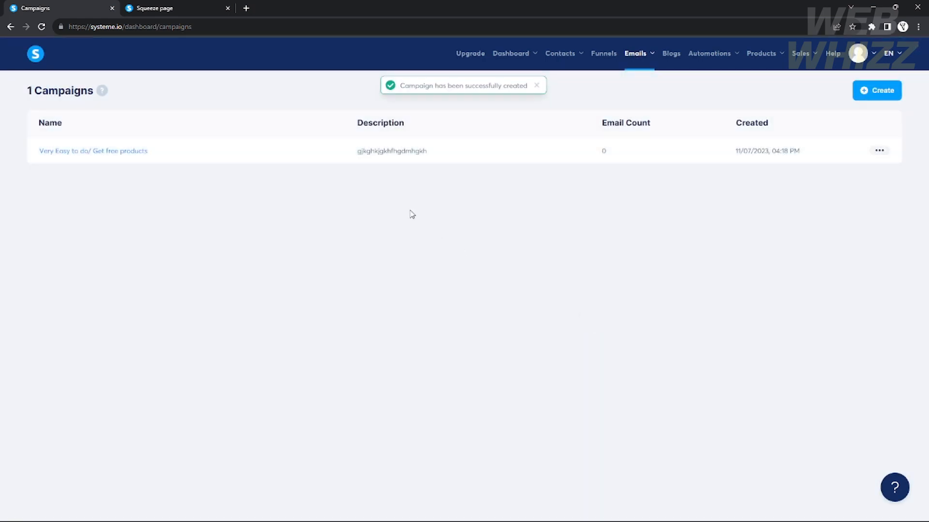
# - Add an email step to the new campaign with the subject "Psn digital products for free", using the classic editor
pyautogui.click(94, 151)
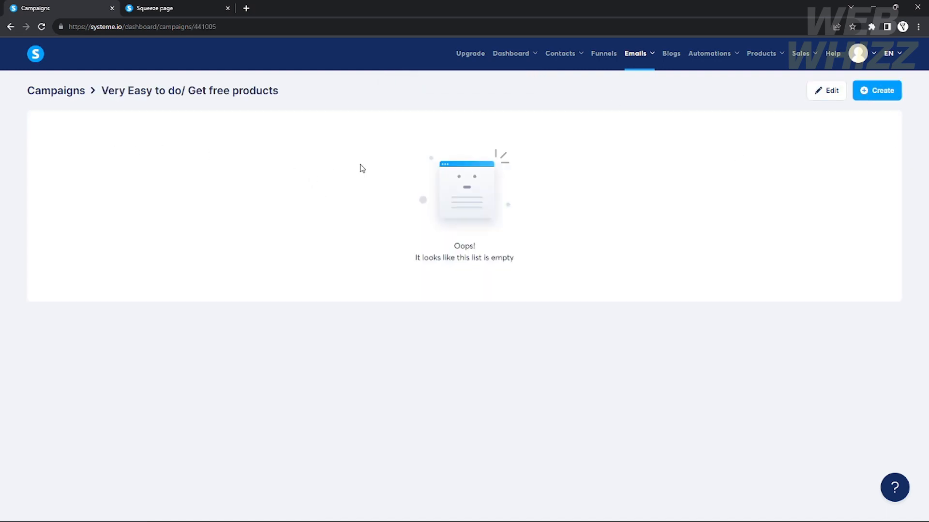
pyautogui.click(887, 93)
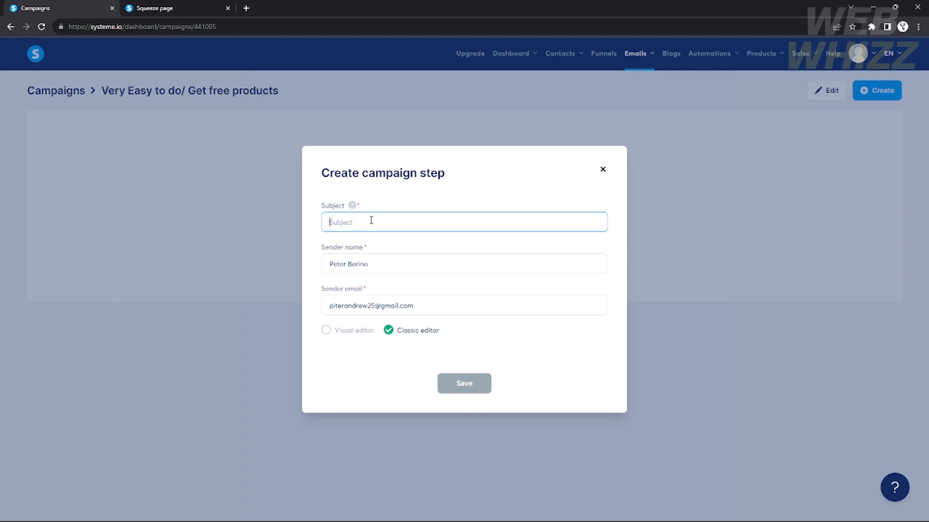
pyautogui.write('Psn d')
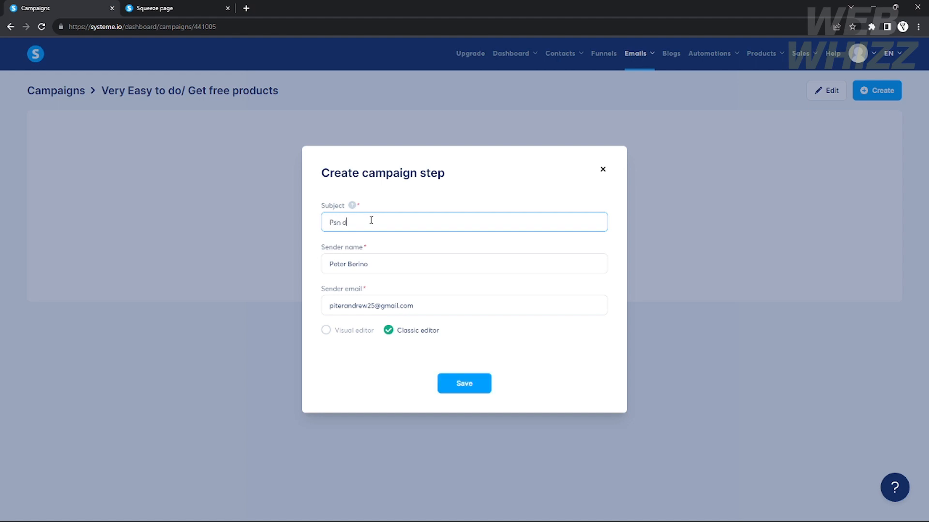
pyautogui.write('igital products for free')
pyautogui.click(470, 386)
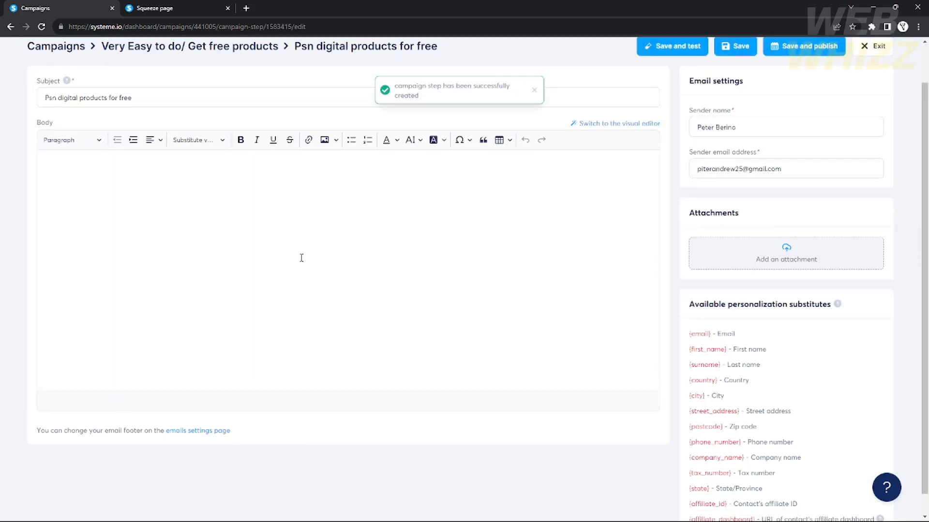
# - Start the email body with the greeting "Hi!"
pyautogui.scroll(1, 301, 258)
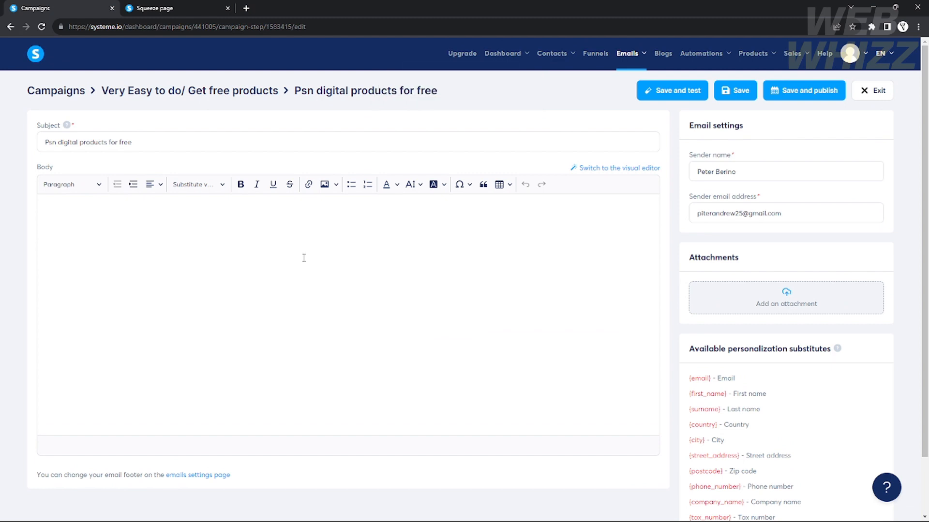
pyautogui.scroll(-1, 303, 257)
pyautogui.scroll(1, 262, 240)
pyautogui.click(118, 216)
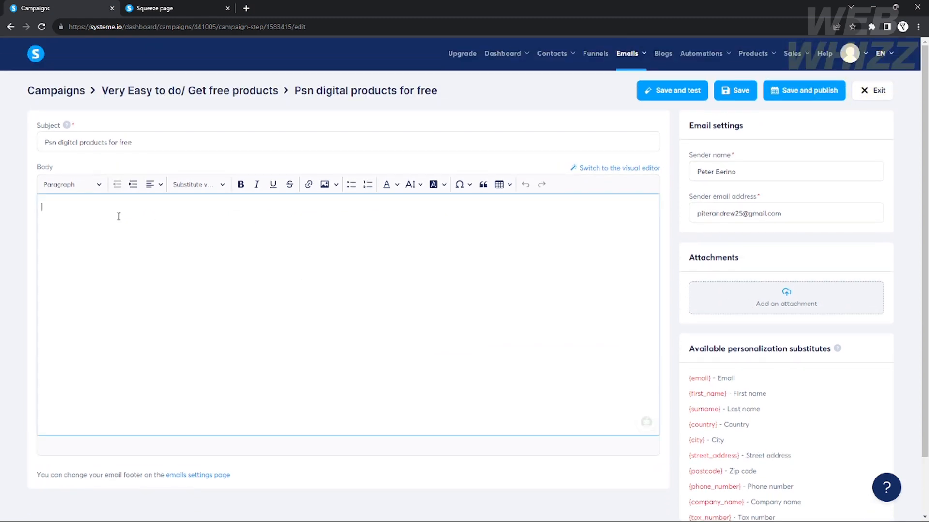
pyautogui.scroll(-1, 397, 365)
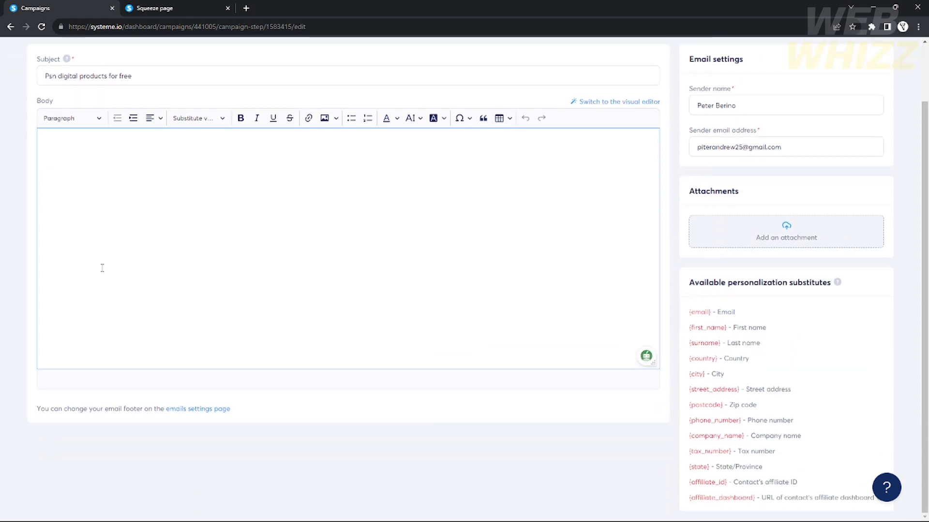
pyautogui.scroll(1, 105, 242)
pyautogui.click(90, 145)
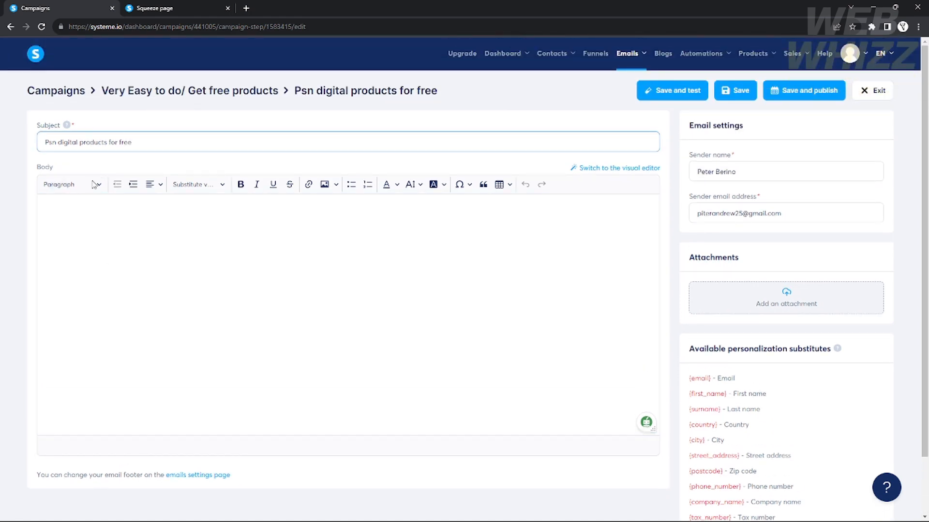
pyautogui.click(72, 227)
pyautogui.write('Peter')
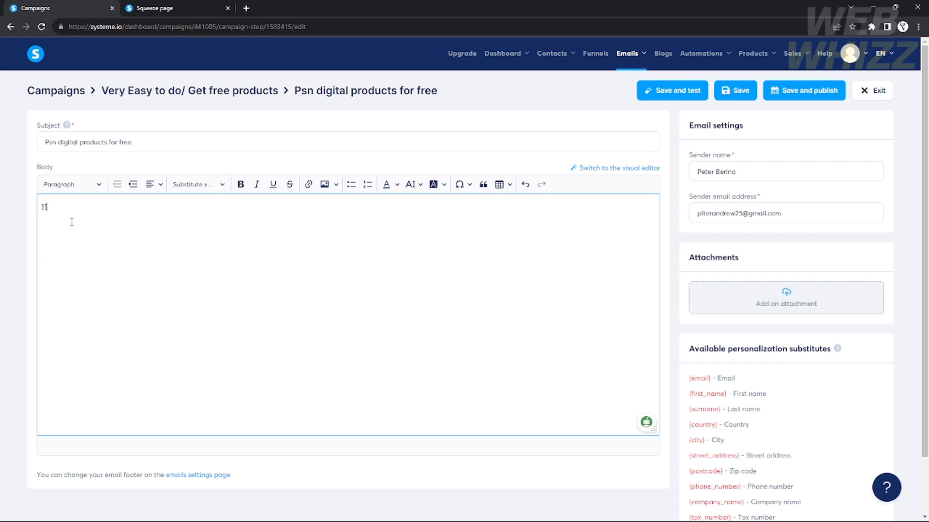
# - Try inserting the First name substitution value after the greeting and remove it again
pyautogui.click(205, 187)
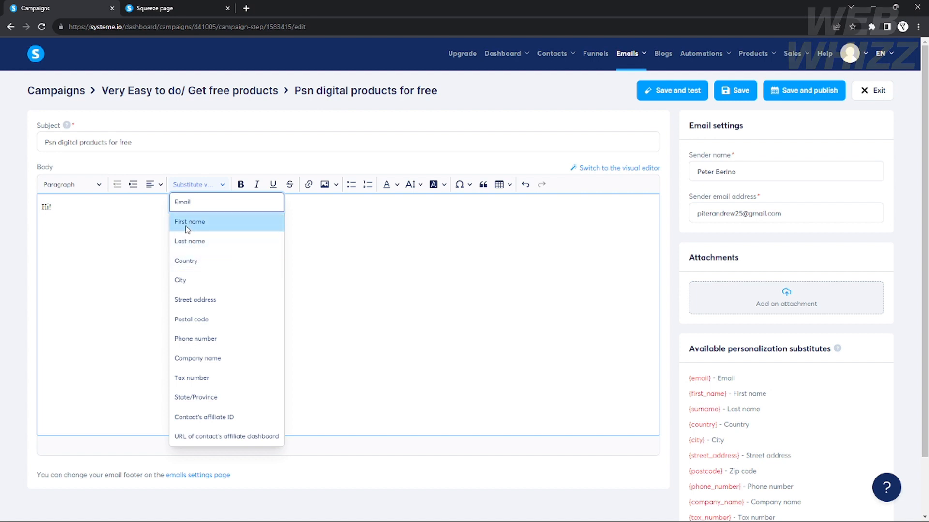
pyautogui.click(202, 224)
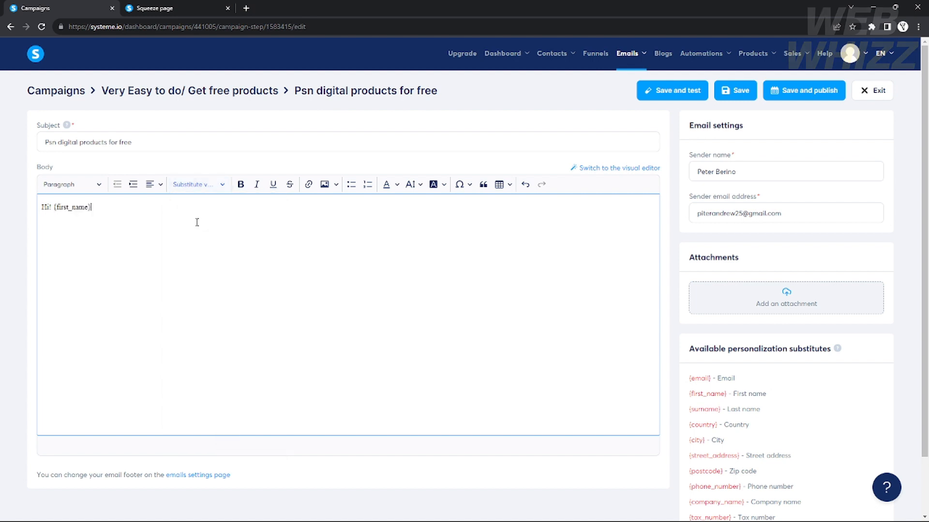
pyautogui.moveTo(53, 207)
pyautogui.mouseDown()
pyautogui.moveTo(98, 208)
pyautogui.moveTo(53, 214)
pyautogui.mouseUp()
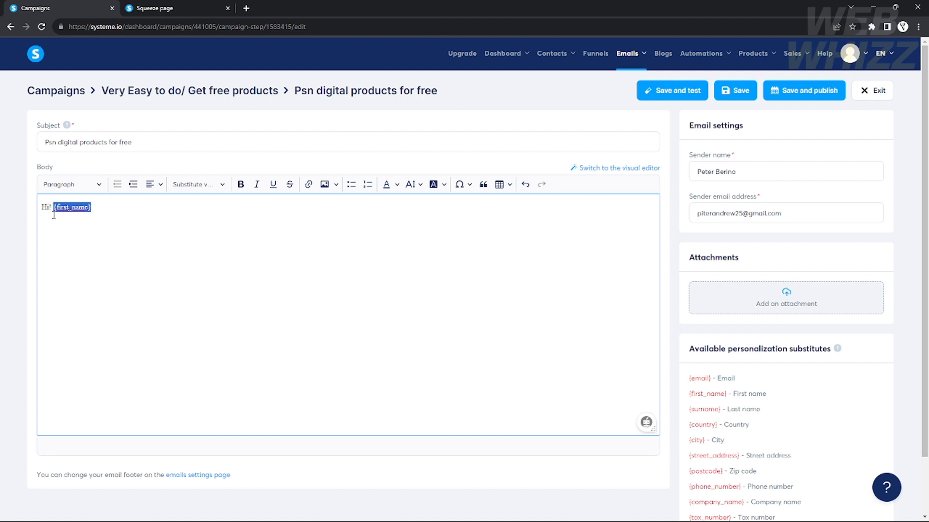
pyautogui.click(84, 205)
pyautogui.hotkey('ctrl', 'z')
pyautogui.click(198, 184)
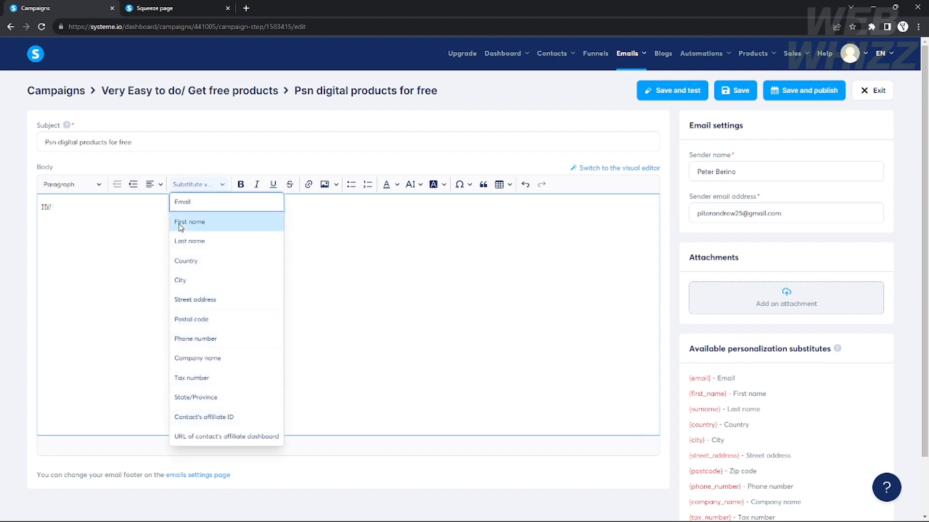
# - Continue the body with a self-introduction by the owner of Pitavlitz, plus the lines "You dont want to miss this!" and "Get free products"
pyautogui.click(65, 203)
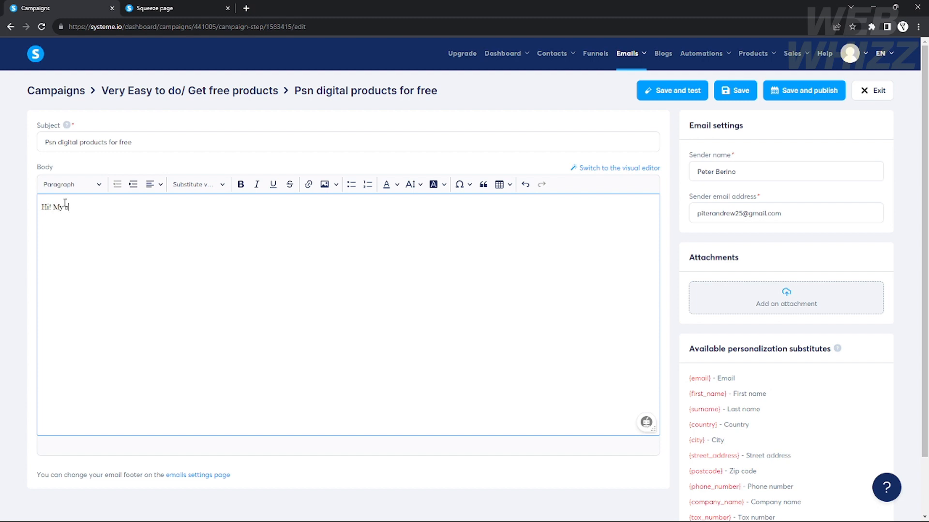
pyautogui.write('My name is Peter the owner of Pitavlitz')
pyautogui.press('Return')
pyautogui.write('You dont ')
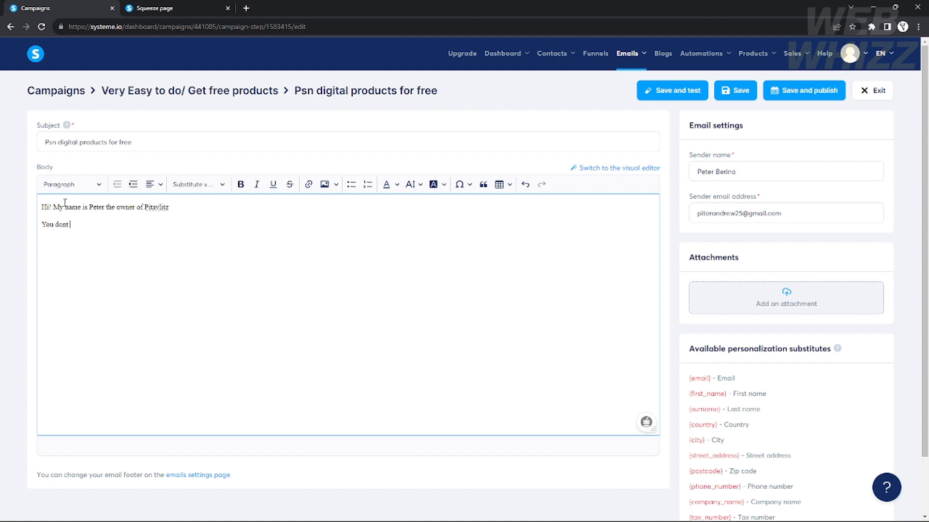
pyautogui.write('want to miss this!')
pyautogui.press('Return')
pyautogui.write('Get free products')
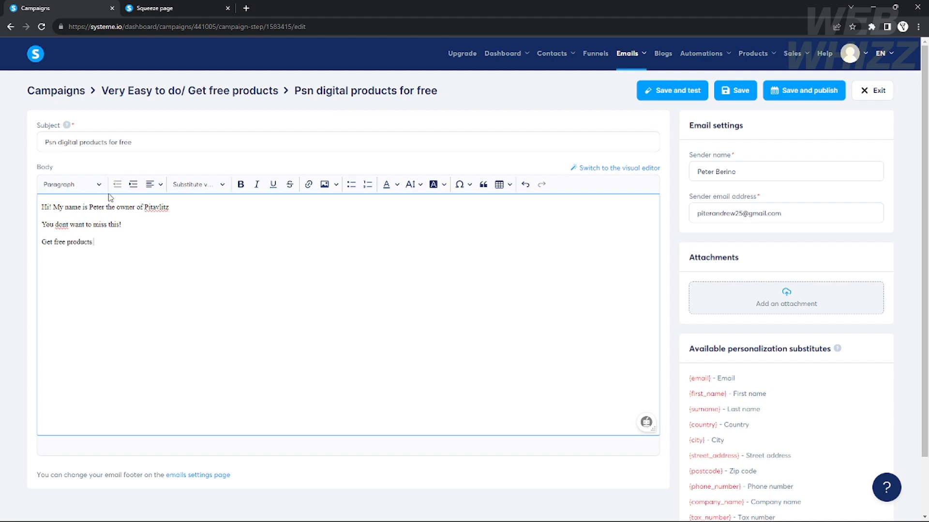
# - Save the campaign email and send a test copy to the prefilled email address
pyautogui.scroll(-1, 204, 243)
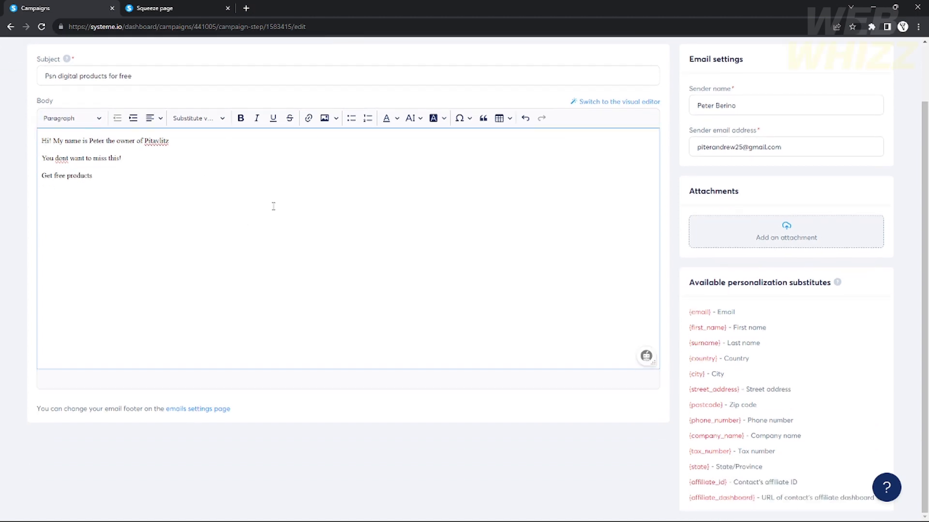
pyautogui.scroll(1, 629, 109)
pyautogui.click(735, 90)
pyautogui.click(677, 100)
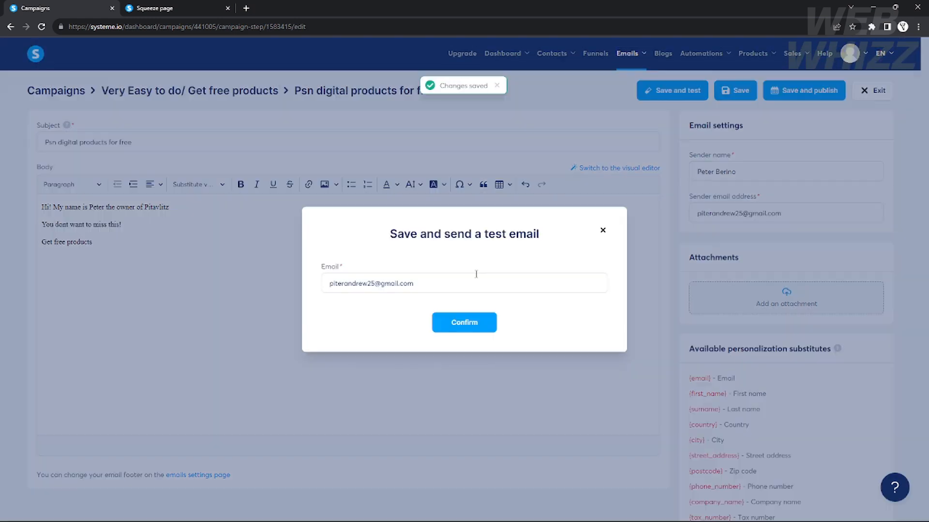
pyautogui.doubleClick(387, 283)
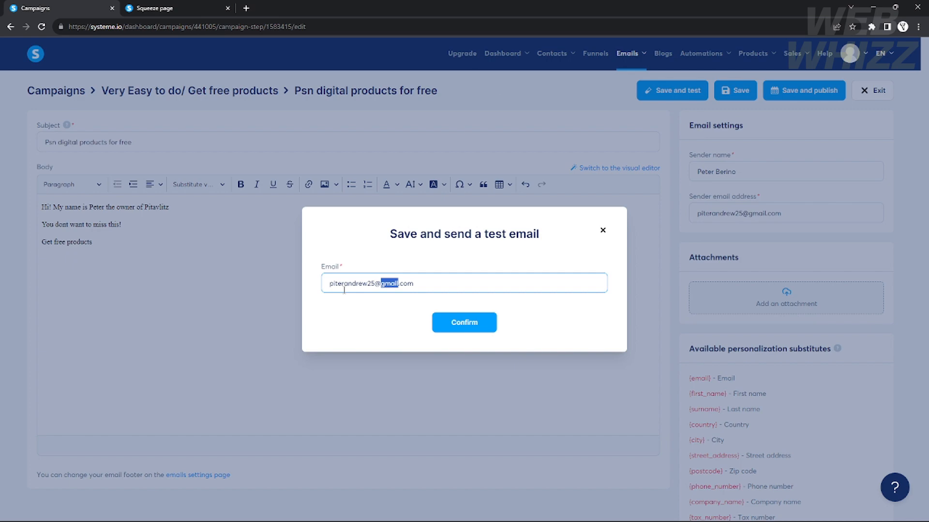
pyautogui.click(463, 324)
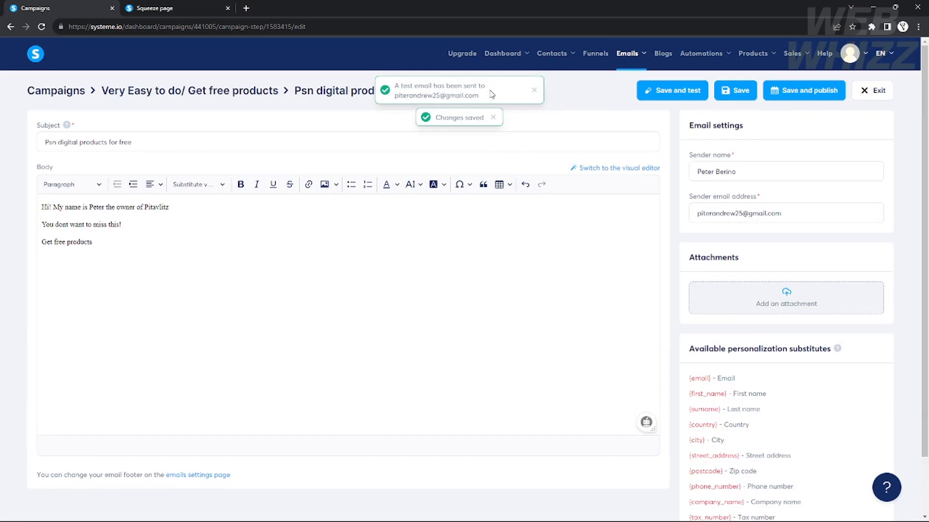
# - Open gmail.com in a new tab, view the received "Psn digital products for free" test email, and return to the campaign email
pyautogui.click(246, 8)
pyautogui.write('gmail.com')
pyautogui.press('Return')
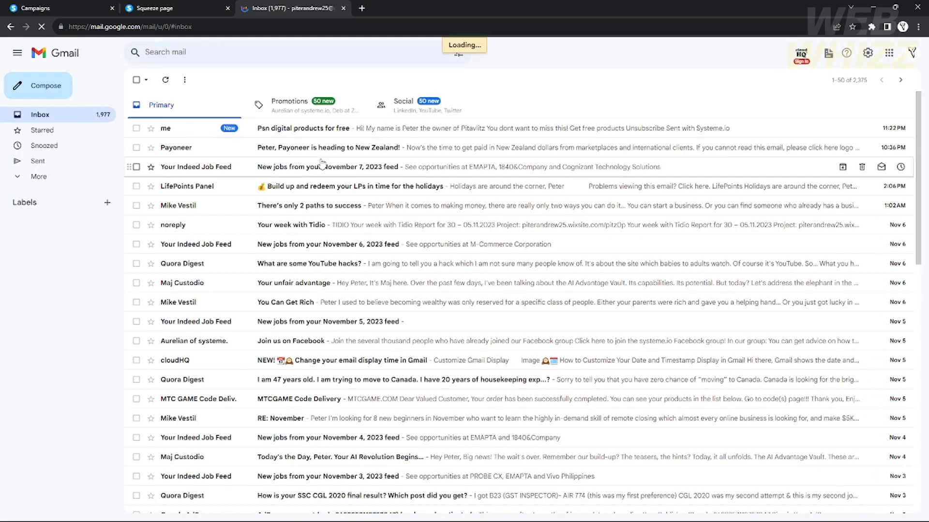
pyautogui.click(250, 129)
pyautogui.click(58, 9)
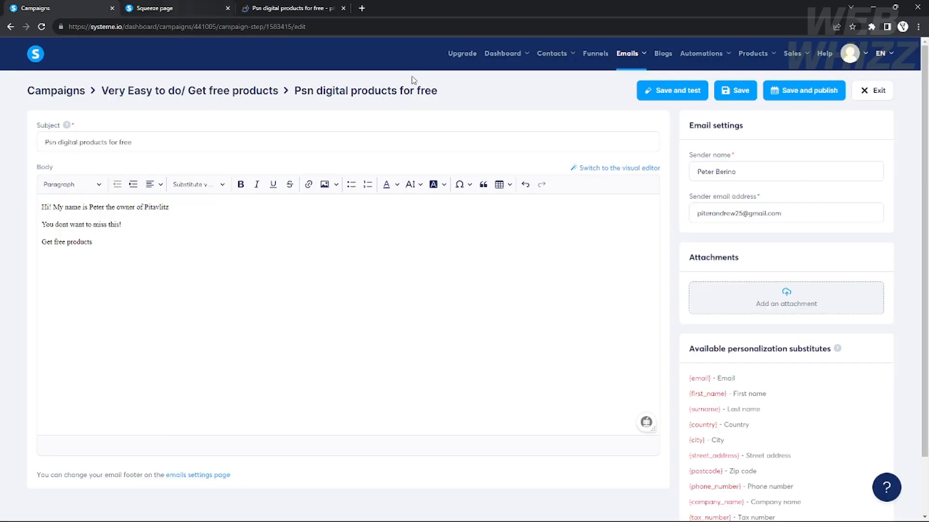
pyautogui.click(310, 7)
pyautogui.click(72, 7)
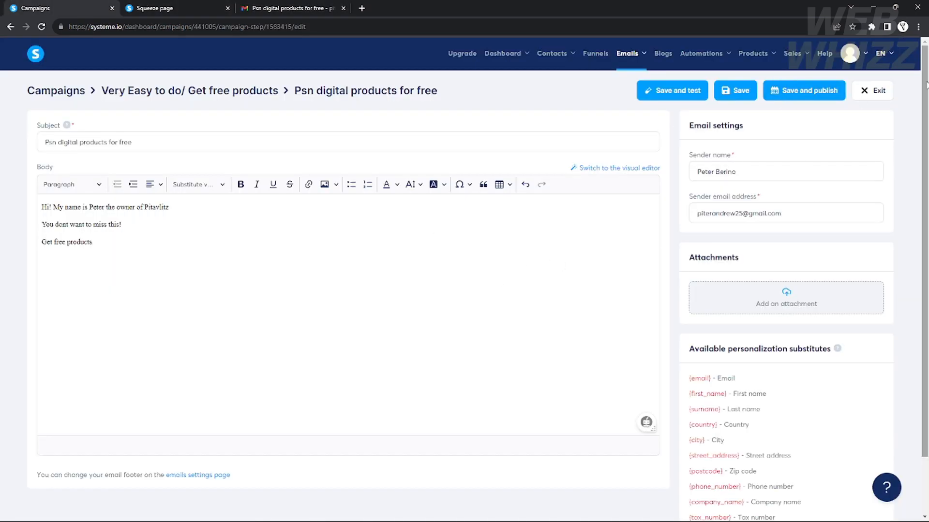
# - Publish the campaign email with a sending delay of 2 hours and save the changes
pyautogui.click(815, 101)
pyautogui.click(442, 251)
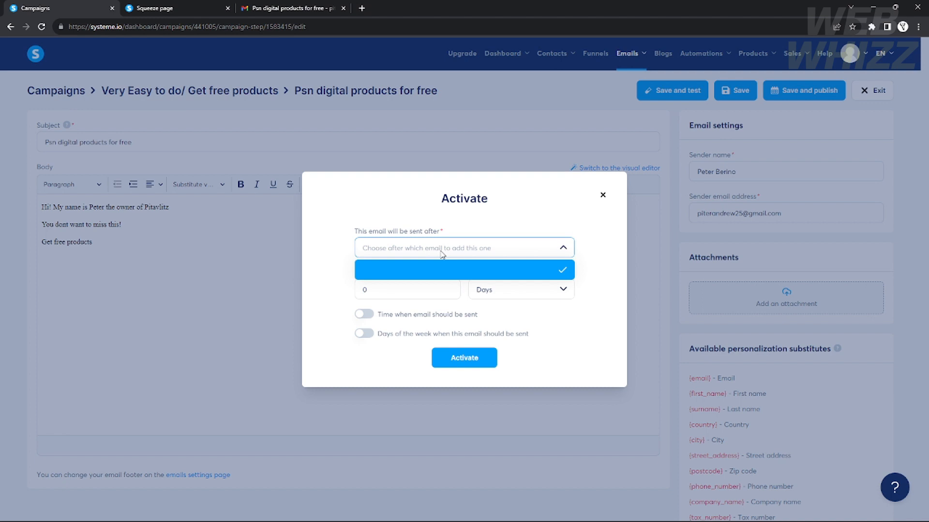
pyautogui.click(442, 253)
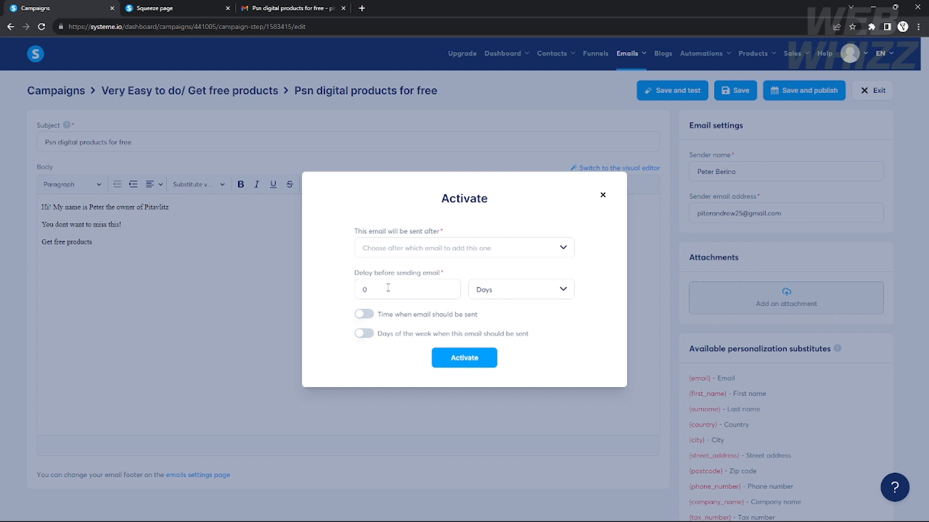
pyautogui.moveTo(391, 287); pyautogui.dragTo(348, 289)
pyautogui.write('1')
pyautogui.moveTo(383, 287); pyautogui.dragTo(346, 293)
pyautogui.click(484, 266)
pyautogui.click(468, 362)
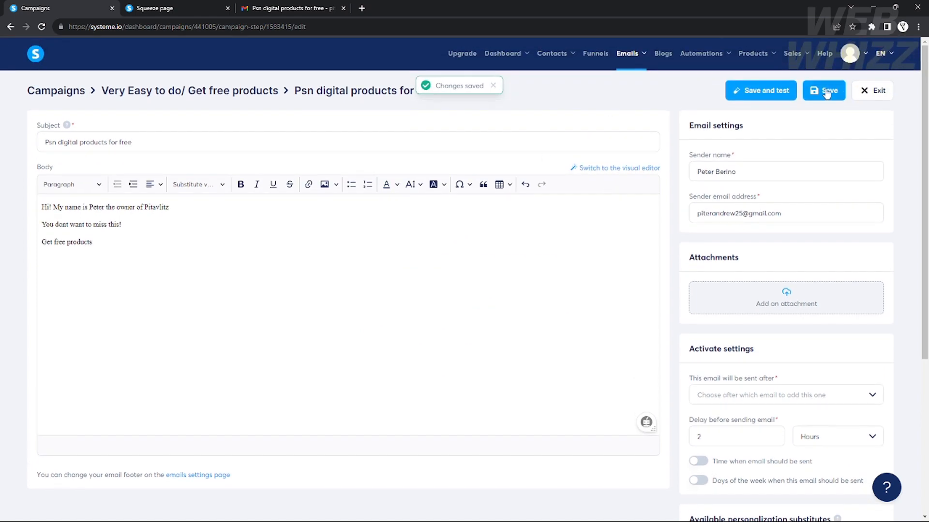
pyautogui.click(828, 91)
# - Add an automation rule with the "Funnel step form subscribed" trigger to the Thank You / Download Page of the Pitavlits funnel
pyautogui.click(602, 59)
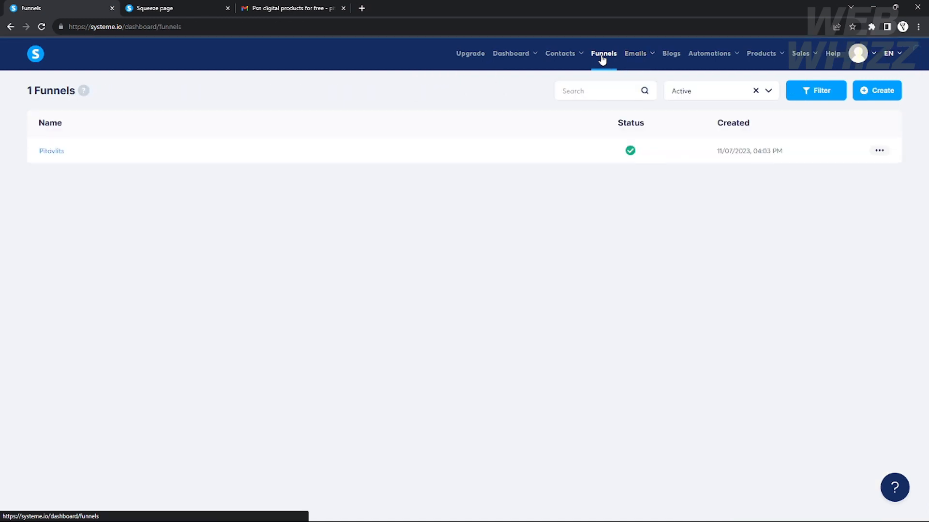
pyautogui.click(52, 155)
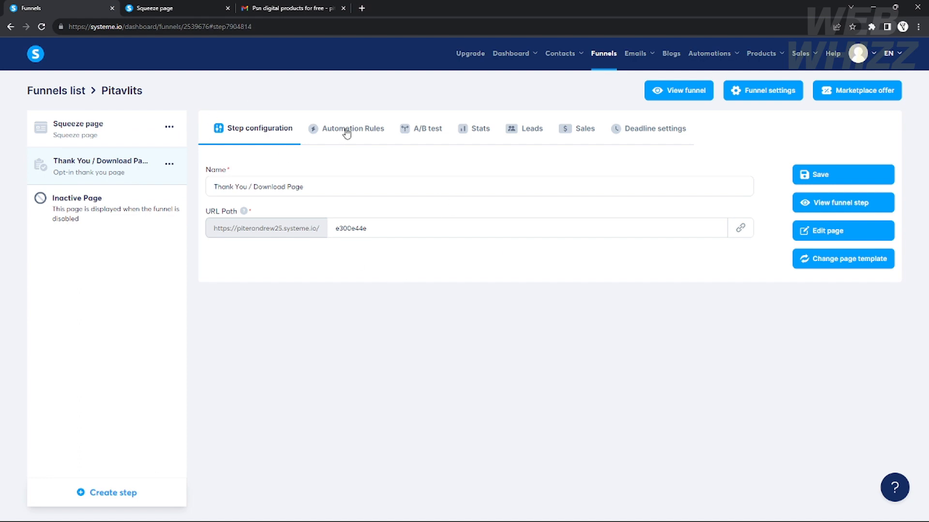
pyautogui.click(346, 131)
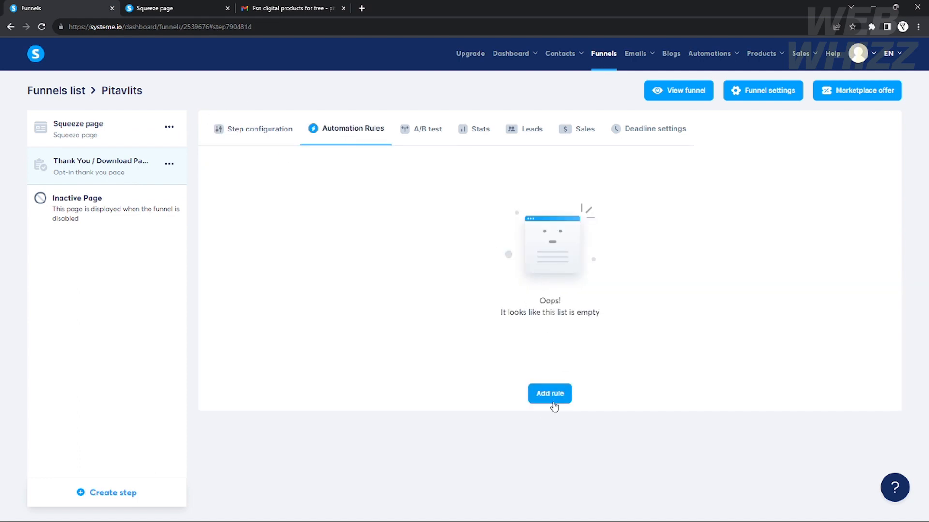
pyautogui.click(552, 398)
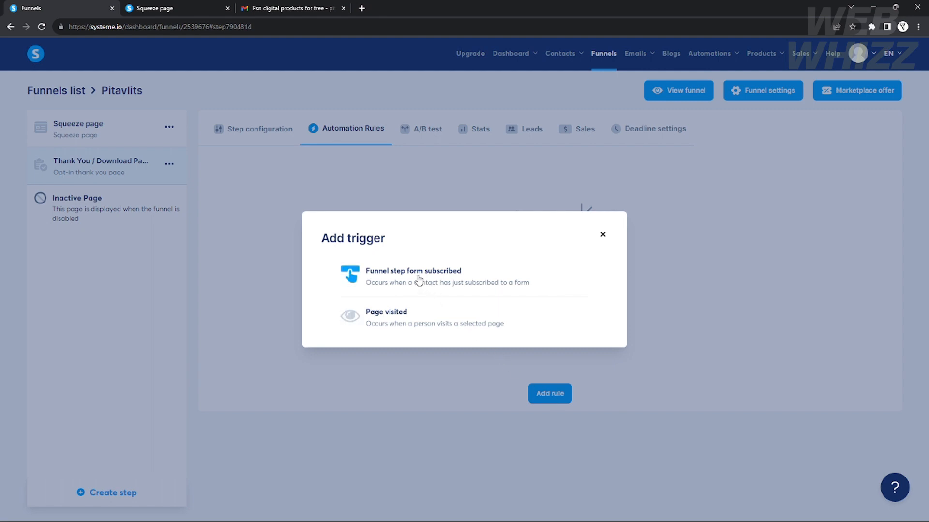
pyautogui.click(419, 278)
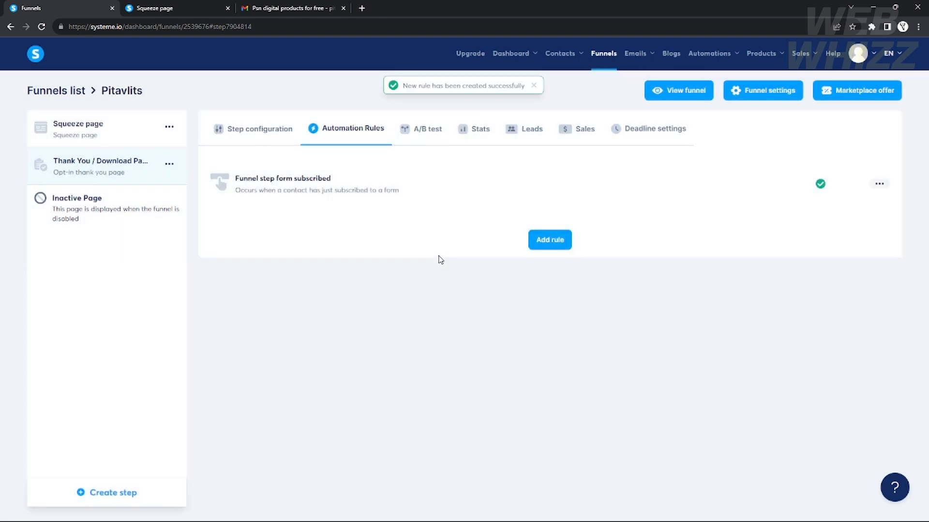
# - Edit the form-subscription rule to add a "Subscribe to campaign" action for the campaign "Very Easy to do/ Get free products"
pyautogui.click(879, 184)
pyautogui.click(835, 189)
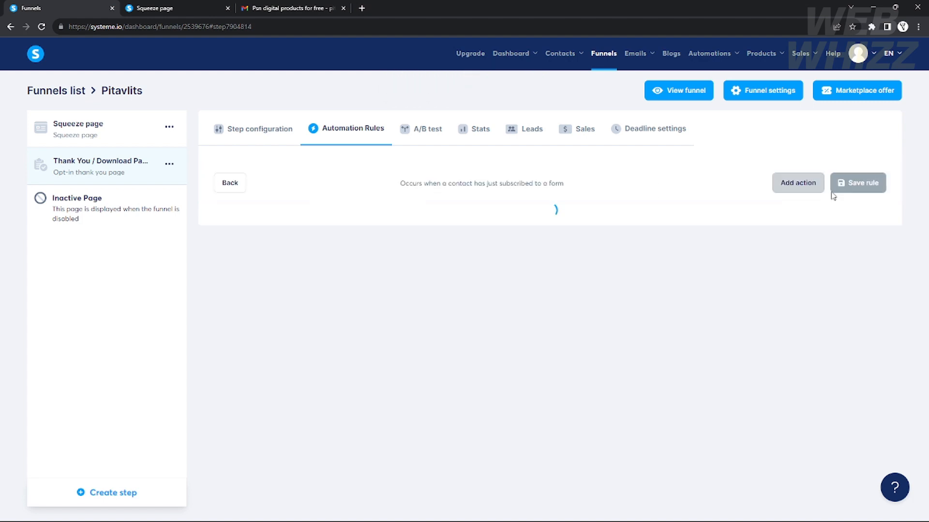
pyautogui.click(805, 188)
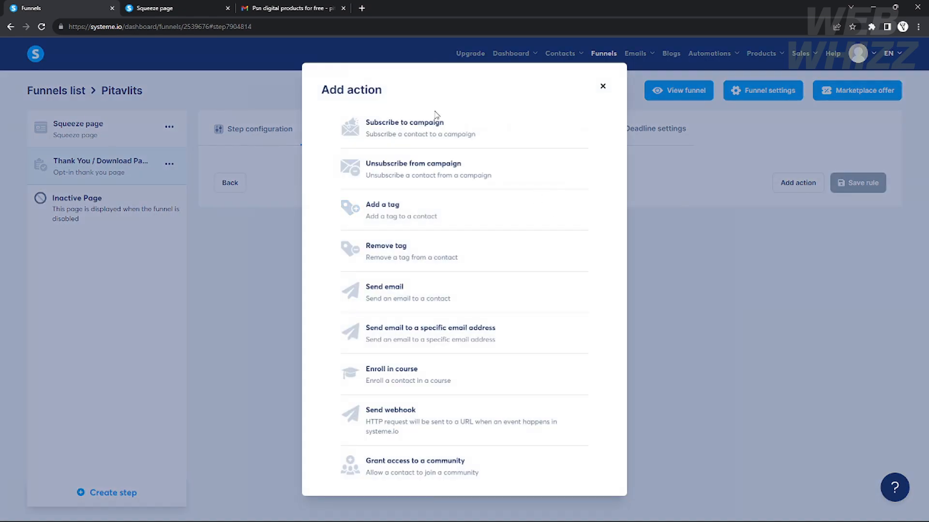
pyautogui.click(430, 129)
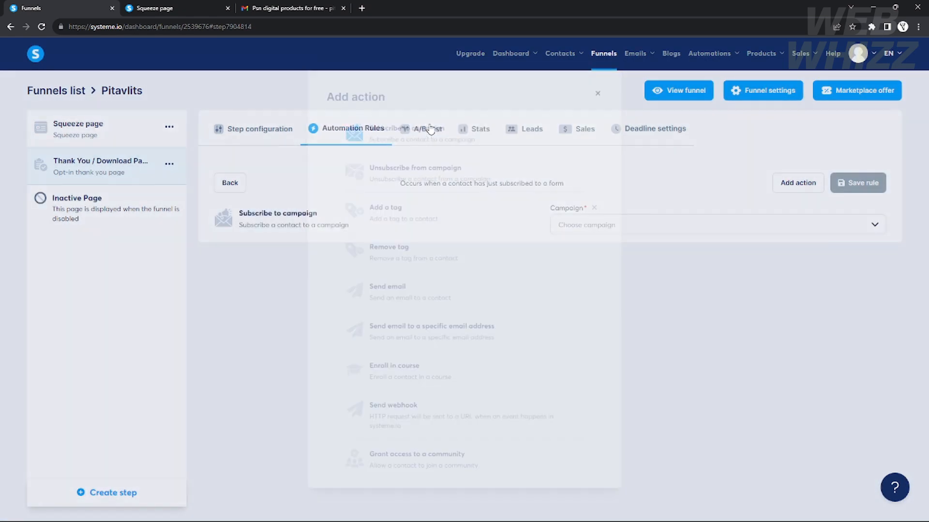
pyautogui.click(591, 226)
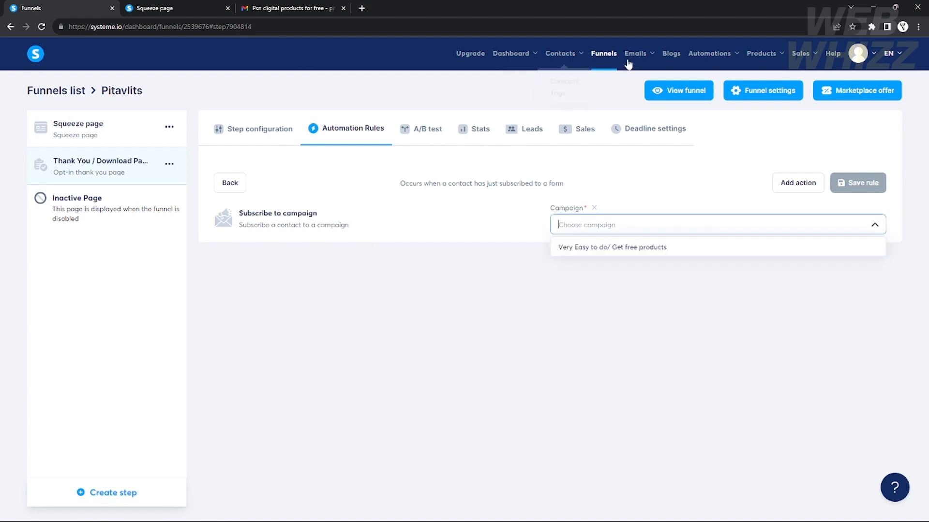
pyautogui.click(604, 247)
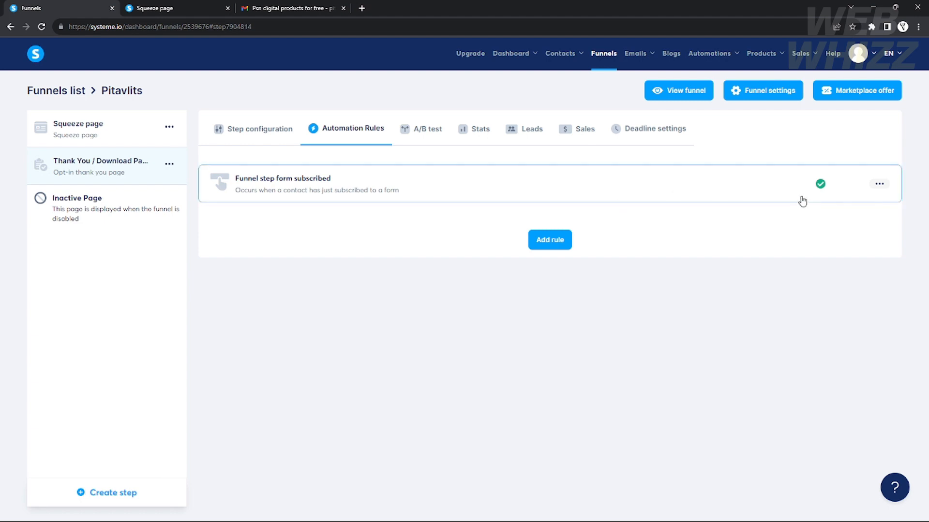
# - View the live funnel and submit the squeeze page's opt-in form with the owner's email address
pyautogui.click(690, 96)
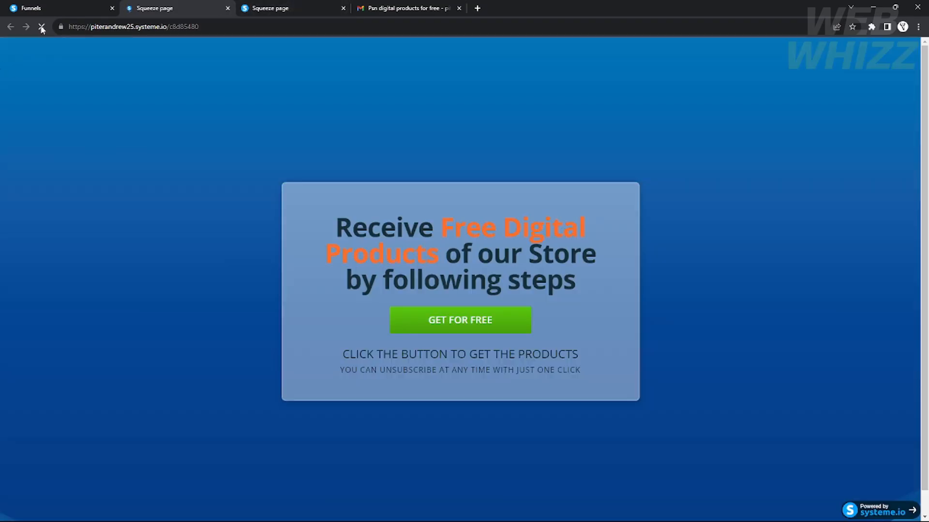
pyautogui.click(458, 331)
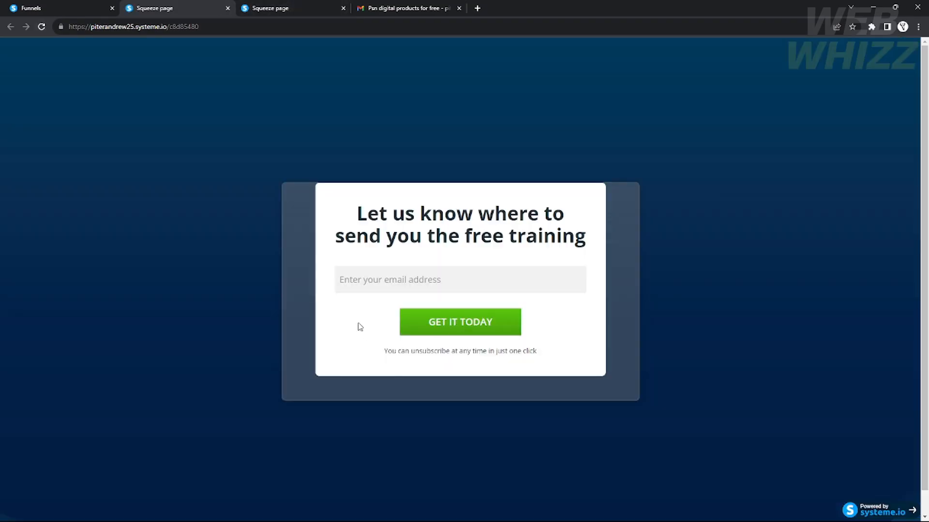
pyautogui.click(373, 283)
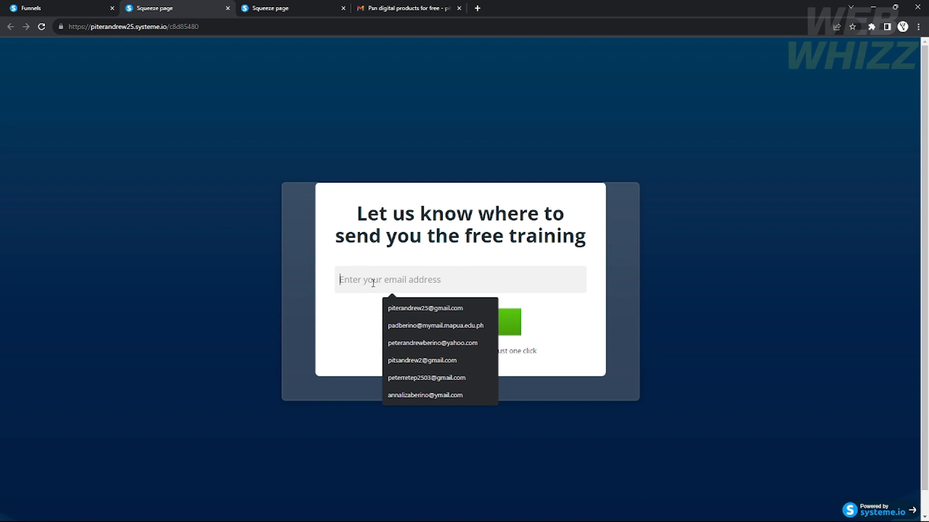
pyautogui.click(405, 308)
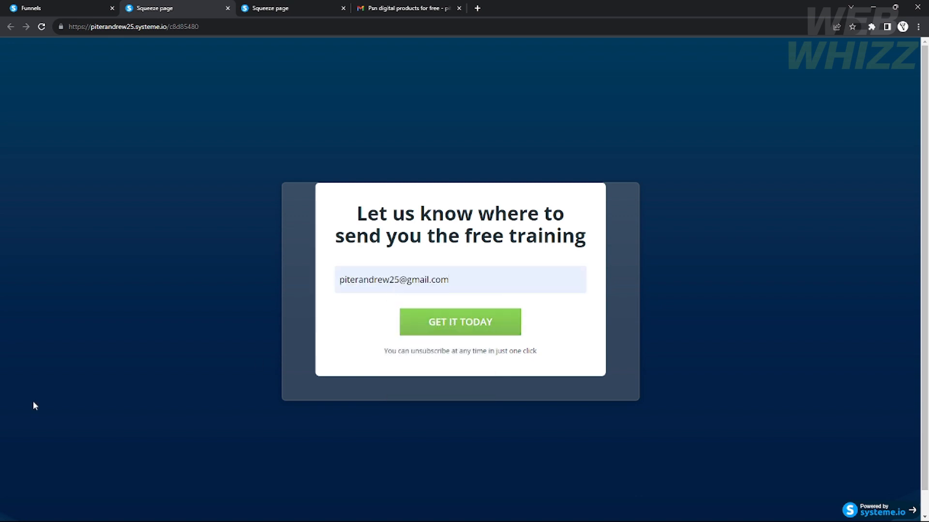
pyautogui.press('Return')
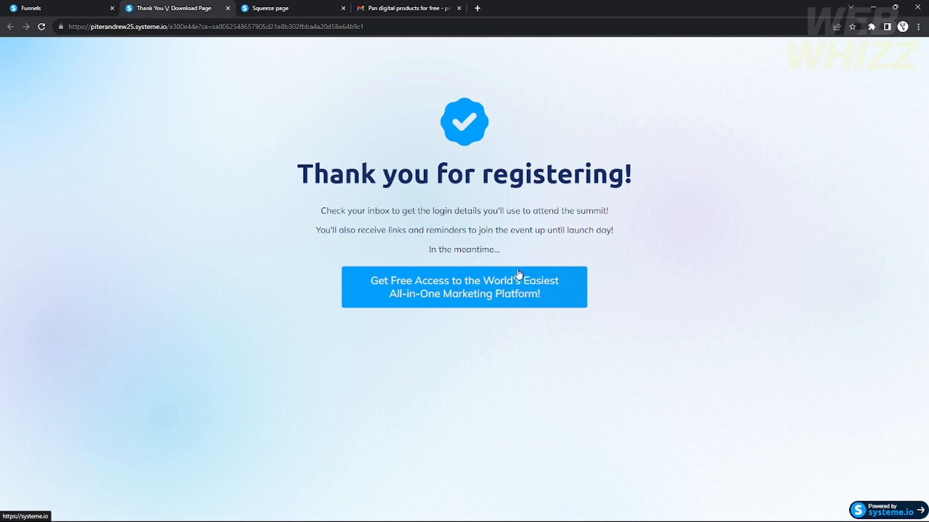
# - Switch to Gmail and check the inbox for the campaign email, reopening the "Psn digital products for free" message
pyautogui.click(406, 8)
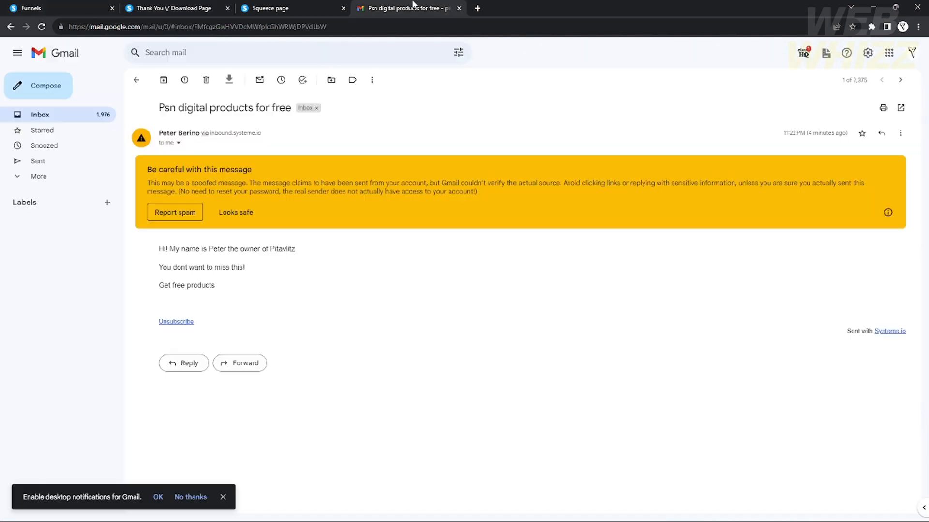
pyautogui.click(9, 27)
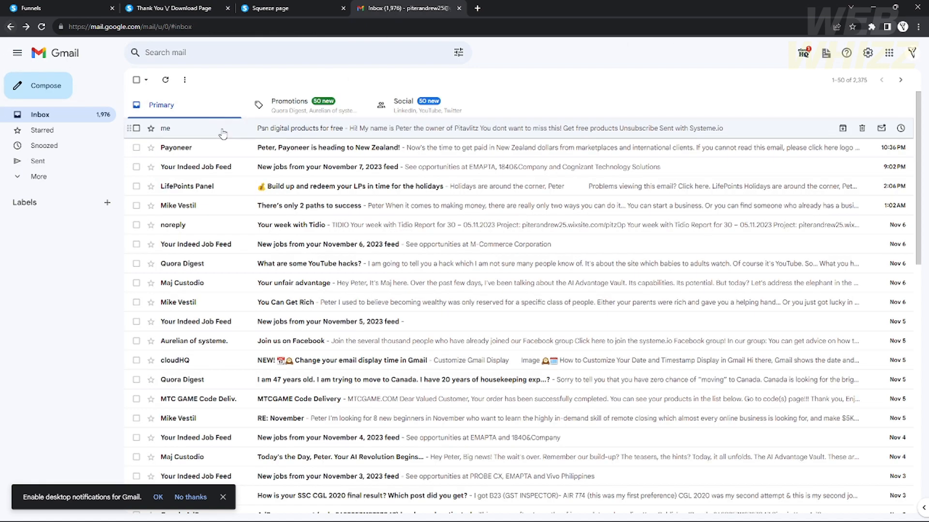
pyautogui.click(290, 128)
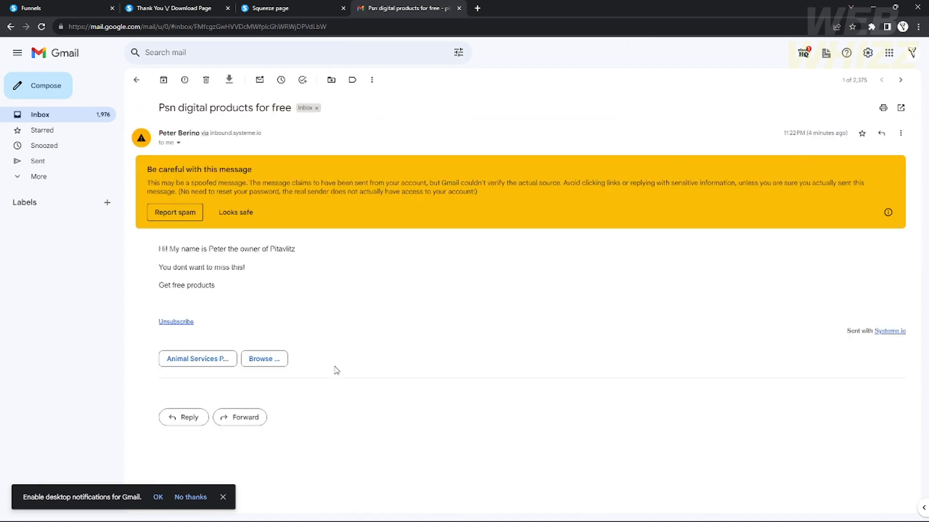
pyautogui.click(10, 26)
pyautogui.scroll(-3, 377, 198)
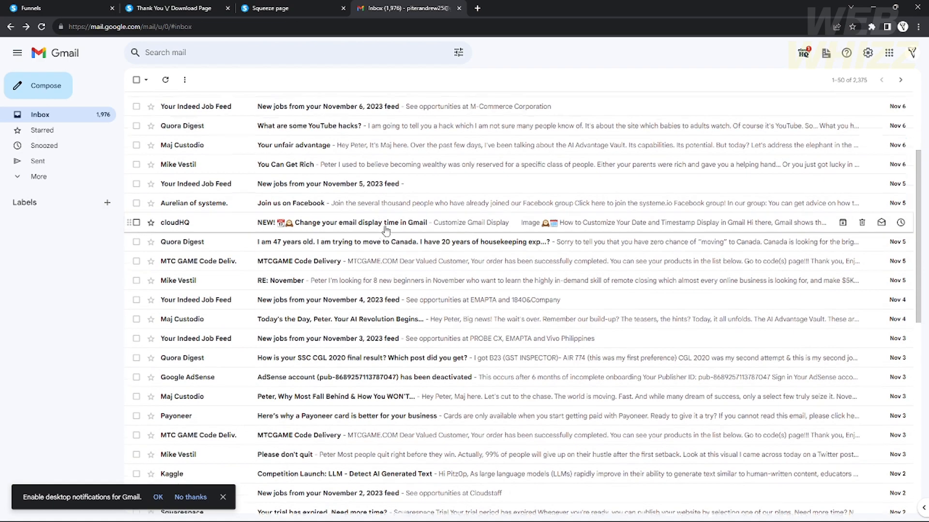
pyautogui.scroll(3, 377, 197)
pyautogui.click(316, 5)
pyautogui.click(191, 4)
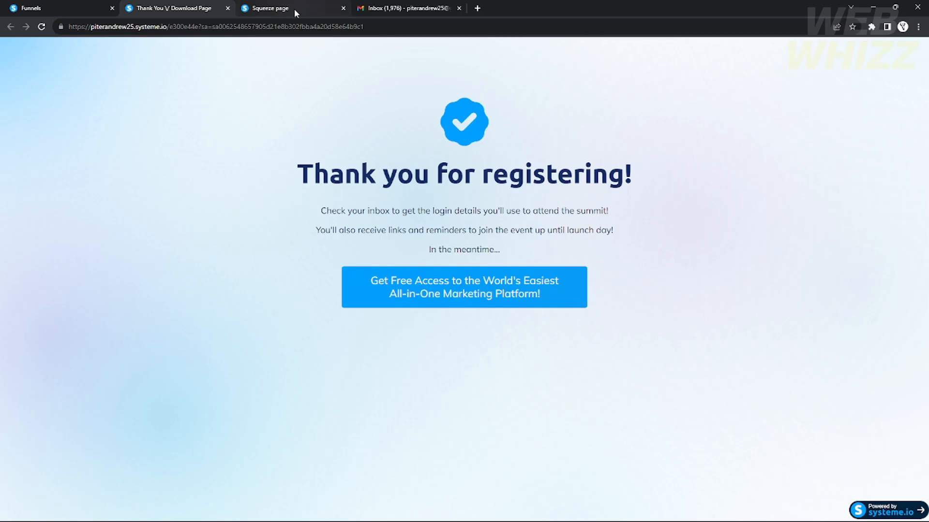
pyautogui.click(262, 27)
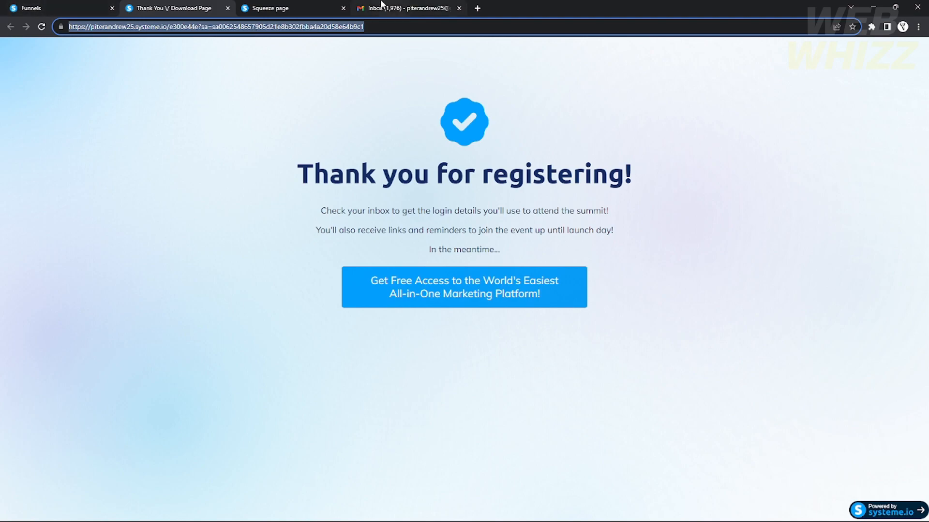
pyautogui.click(330, 7)
pyautogui.click(184, 5)
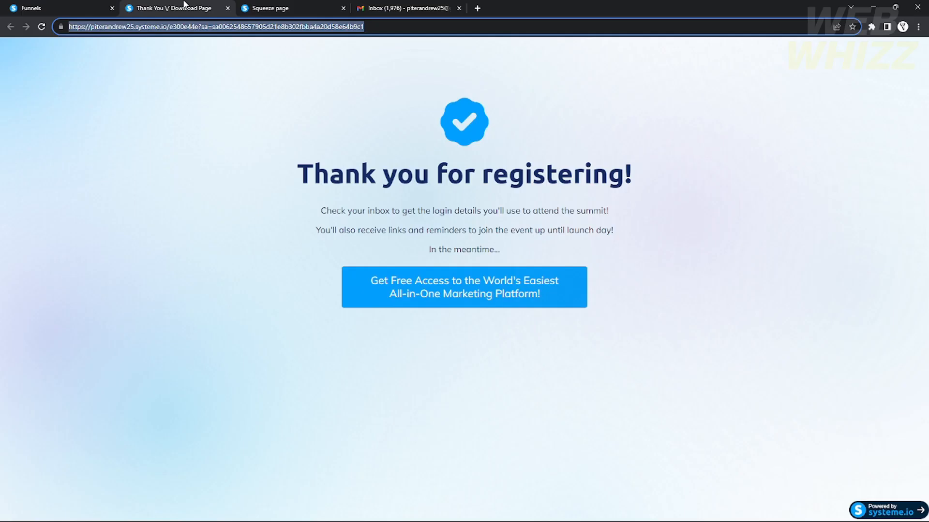
pyautogui.click(322, 8)
pyautogui.click(184, 5)
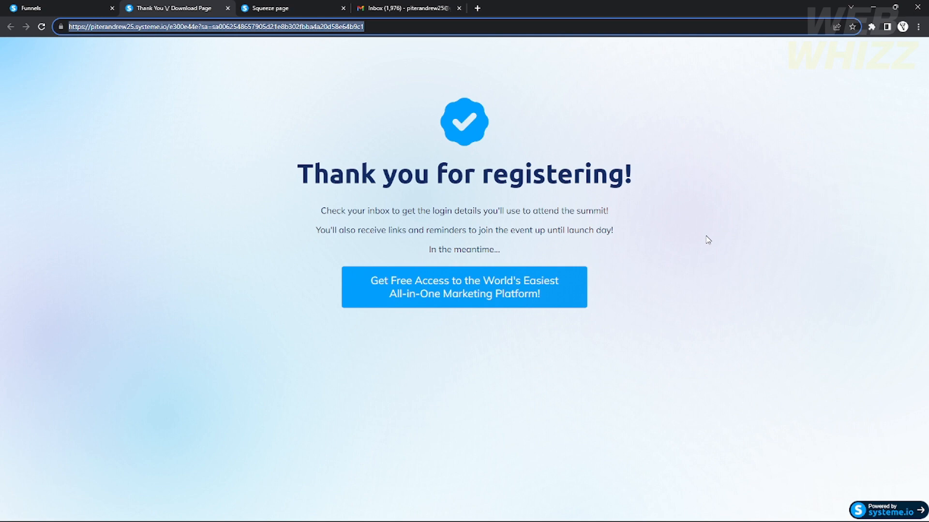
pyautogui.click(679, 271)
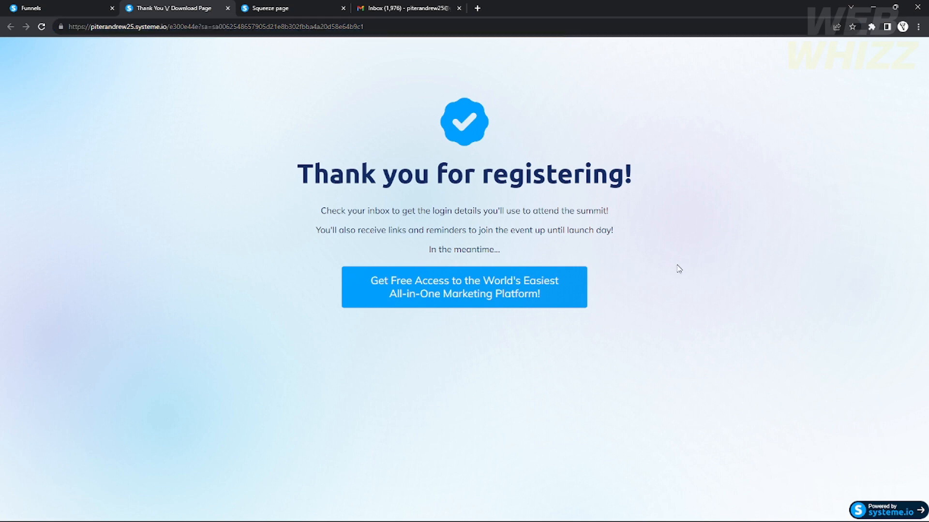